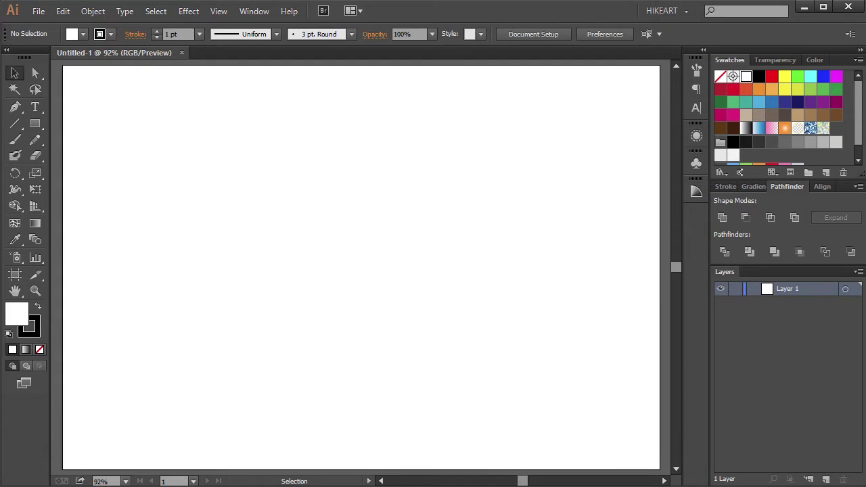
# Step: Create a new blank document and turn on the artboard's centre mark
pyautogui.hotkey('ctrl', 'n')
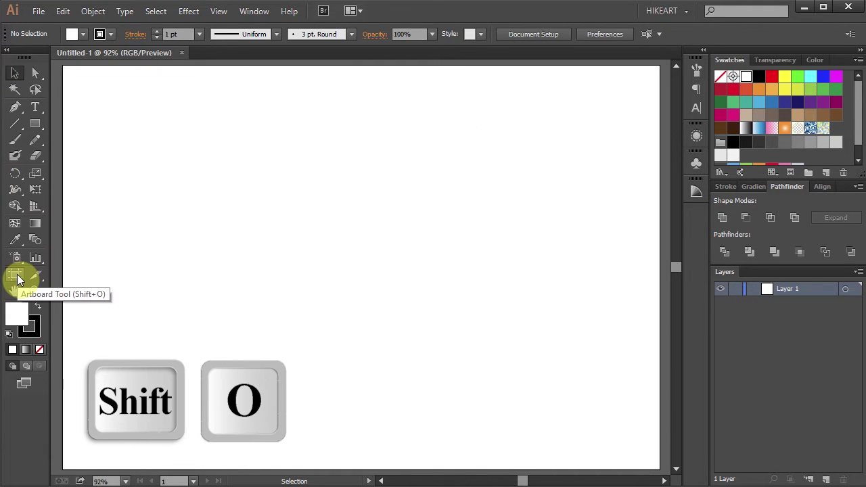
pyautogui.click(16, 275)
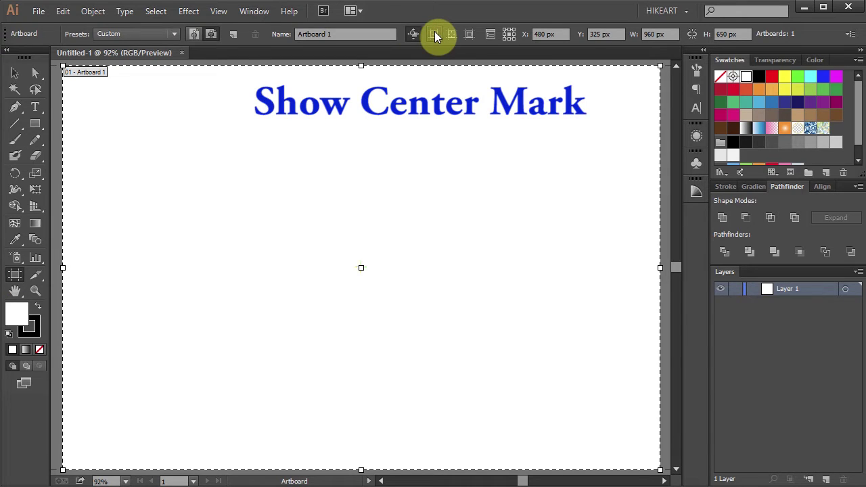
pyautogui.click(435, 34)
# Step: Draw a red circle with no stroke, about 571 px wide, centred on the artboard
pyautogui.click(35, 73)
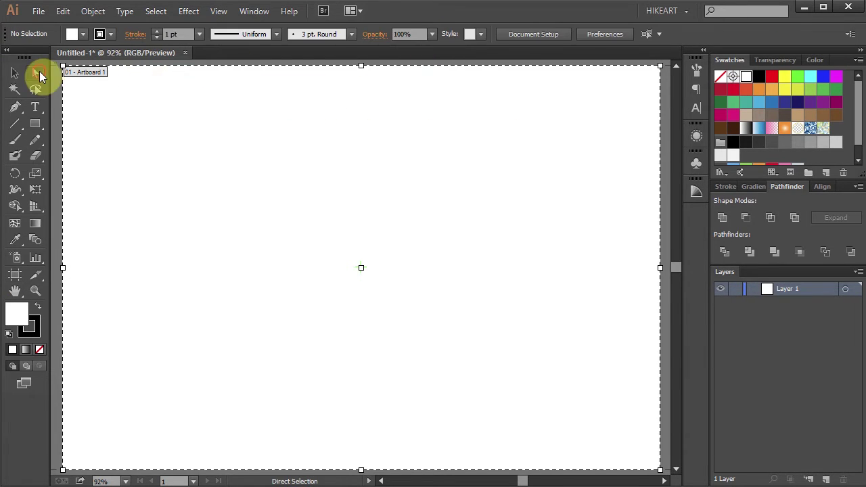
pyautogui.moveTo(39, 125); pyautogui.dragTo(98, 155)
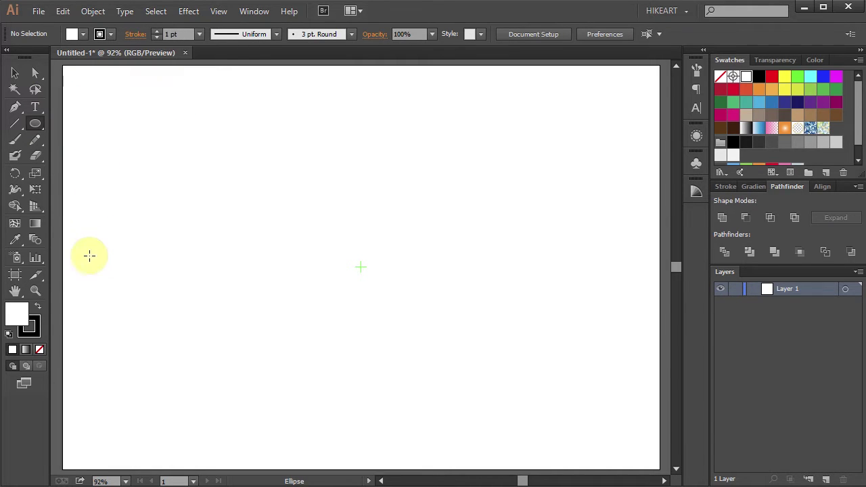
pyautogui.click(41, 332)
pyautogui.click(40, 348)
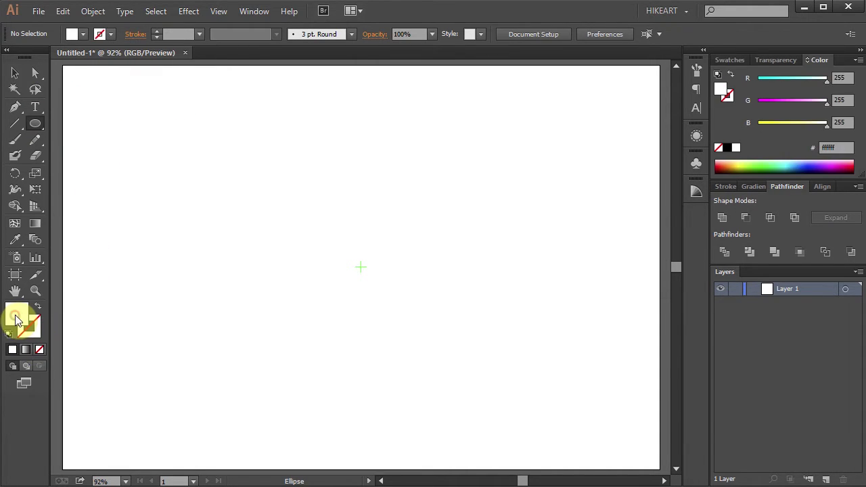
pyautogui.click(17, 315)
pyautogui.click(729, 59)
pyautogui.click(772, 78)
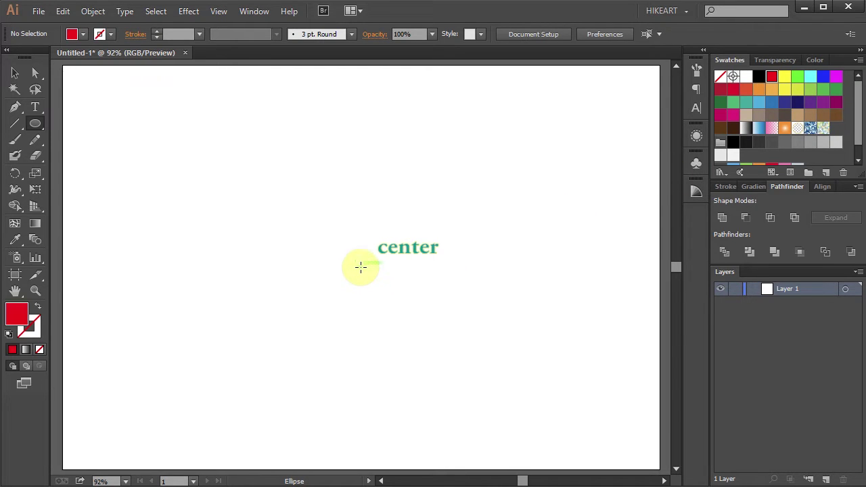
pyautogui.moveTo(360, 268); pyautogui.dragTo(458, 445)
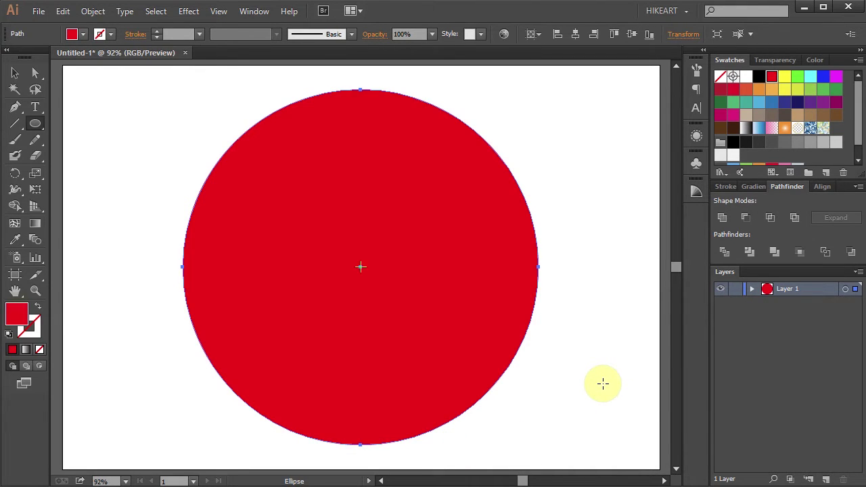
# Step: Scale the red circle uniformly to 85% as a copy, then copy the inner circle
pyautogui.press('s')
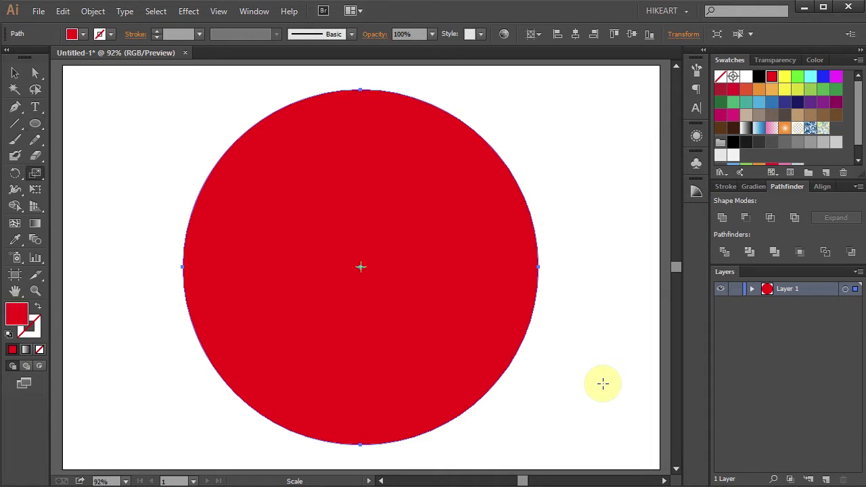
pyautogui.press('Return')
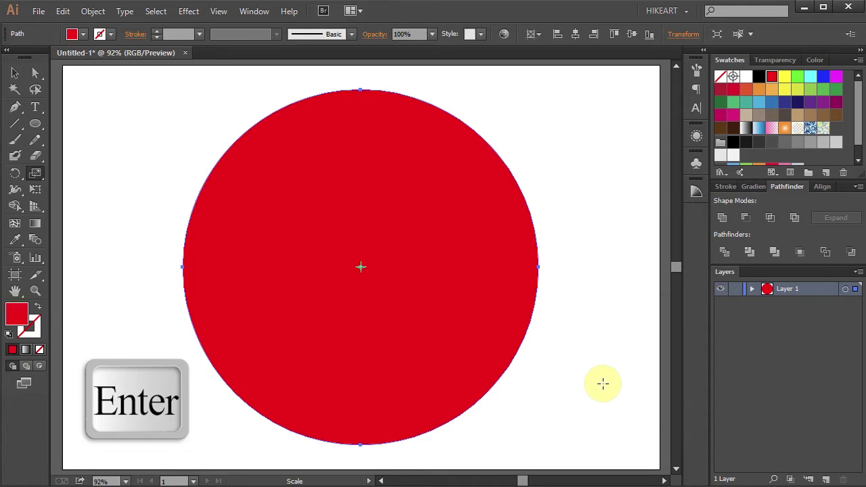
pyautogui.write('85')
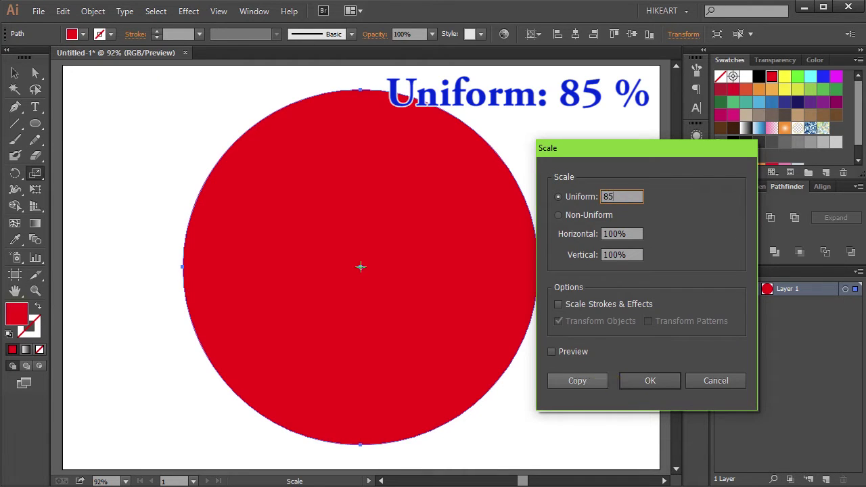
pyautogui.click(551, 352)
pyautogui.click(551, 352)
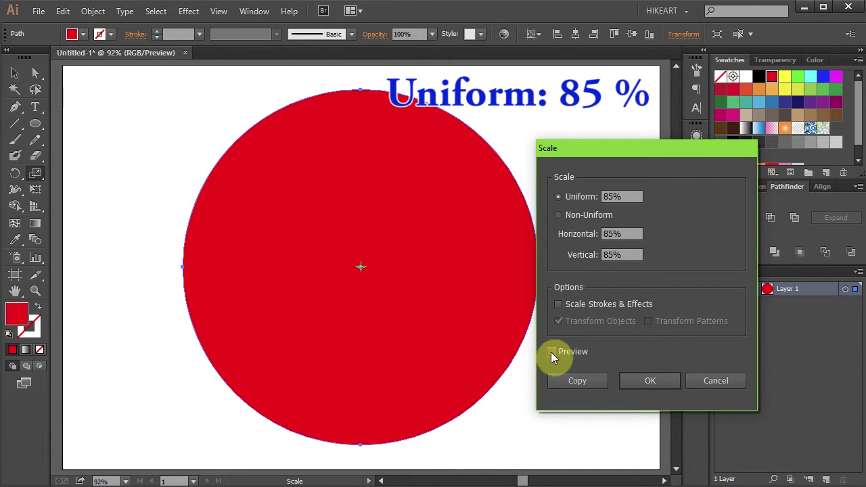
pyautogui.click(582, 381)
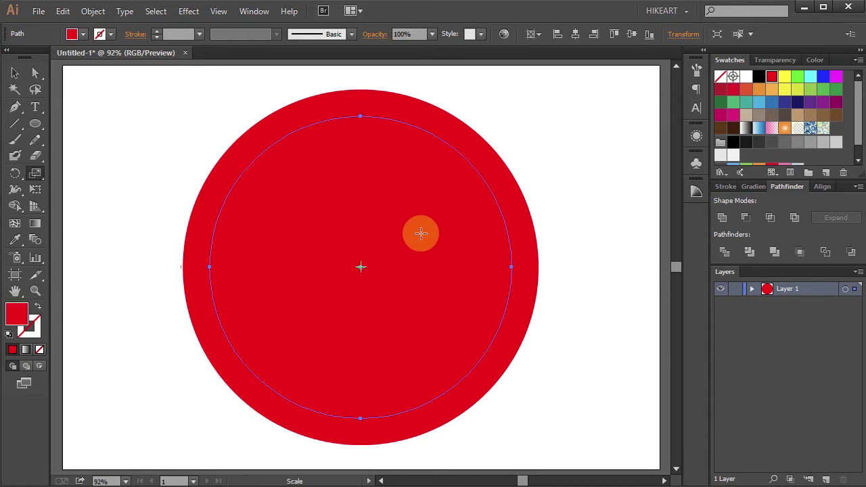
pyautogui.hotkey('ctrl', 'c')
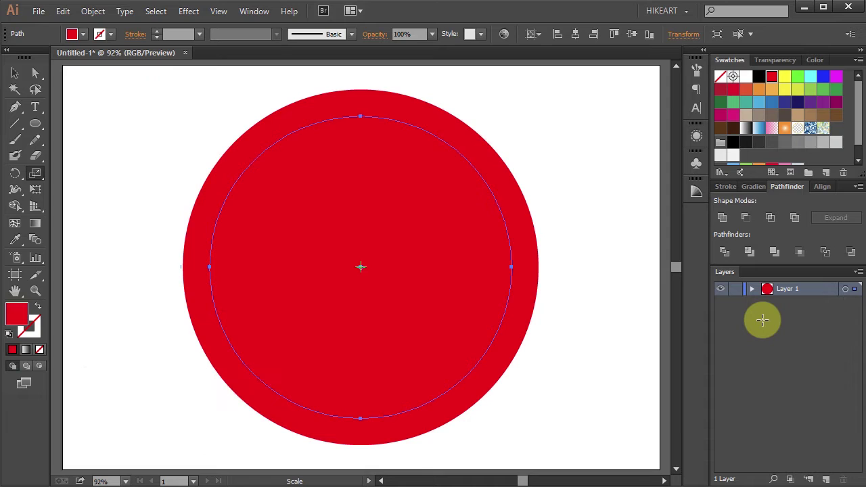
# Step: Paste the inner circle in front with no fill and a white stroke raised to 3 pt
pyautogui.hotkey('ctrl', 'f')
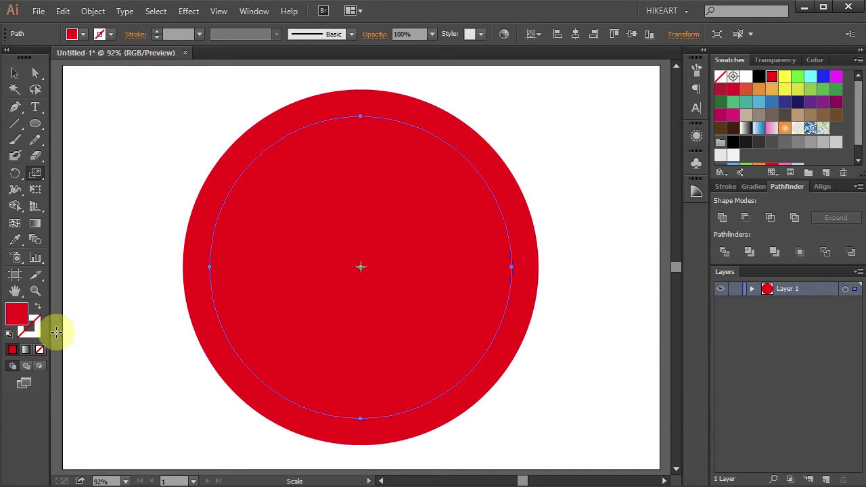
pyautogui.click(39, 350)
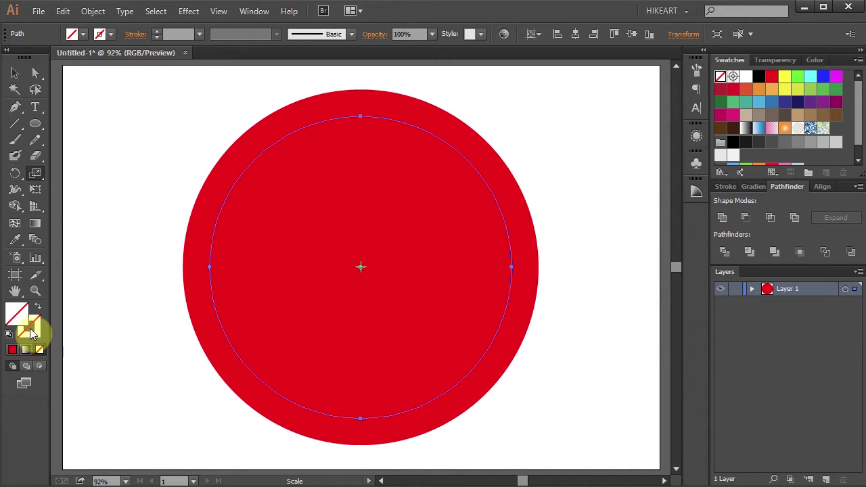
pyautogui.click(30, 328)
pyautogui.click(730, 60)
pyautogui.click(746, 77)
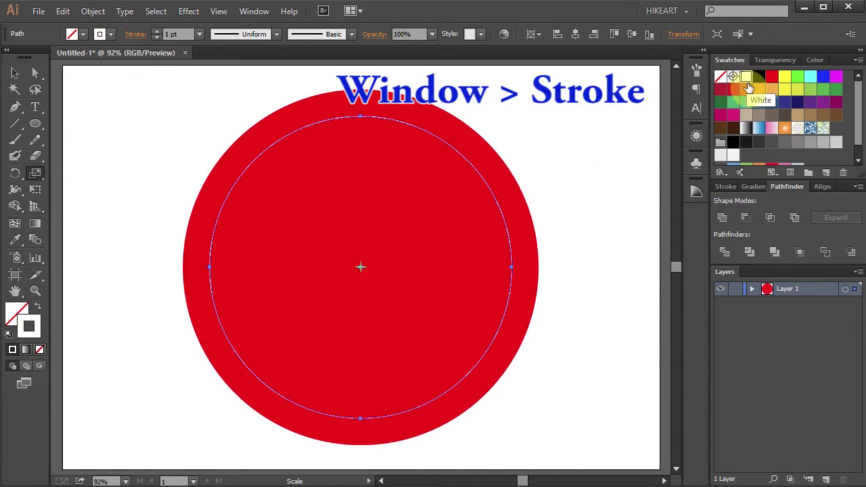
pyautogui.click(727, 186)
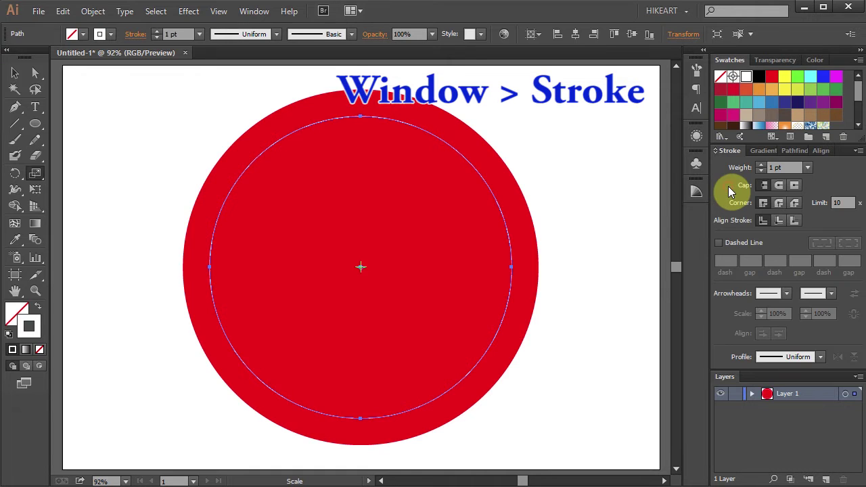
pyautogui.click(760, 164)
pyautogui.click(761, 164)
# Step: Set the stroke to 4 pt, rename the path 'white stroke', then lock and hide it
pyautogui.click(760, 166)
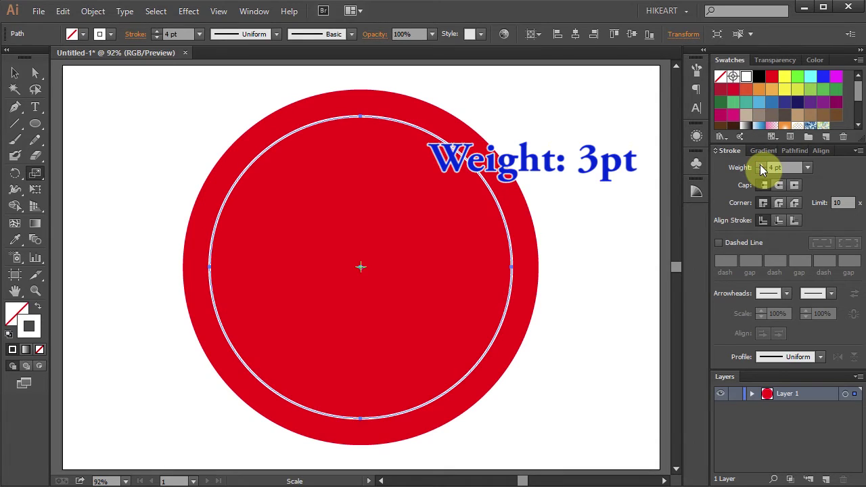
pyautogui.click(752, 394)
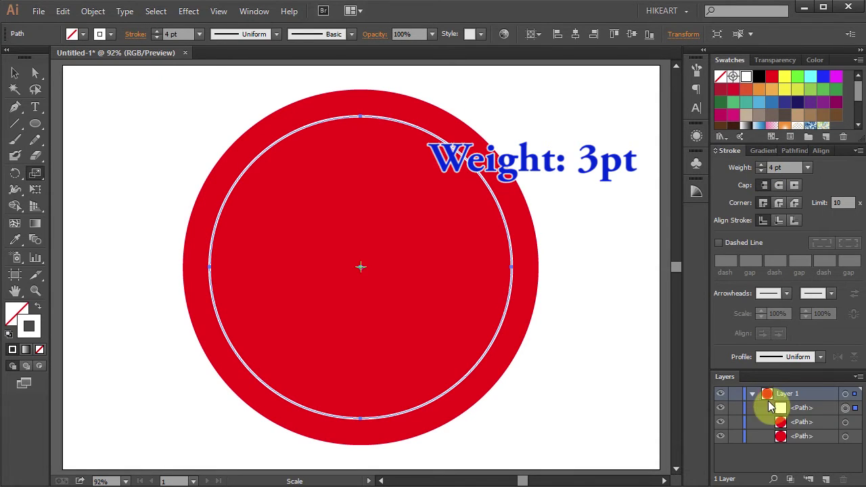
pyautogui.doubleClick(813, 408)
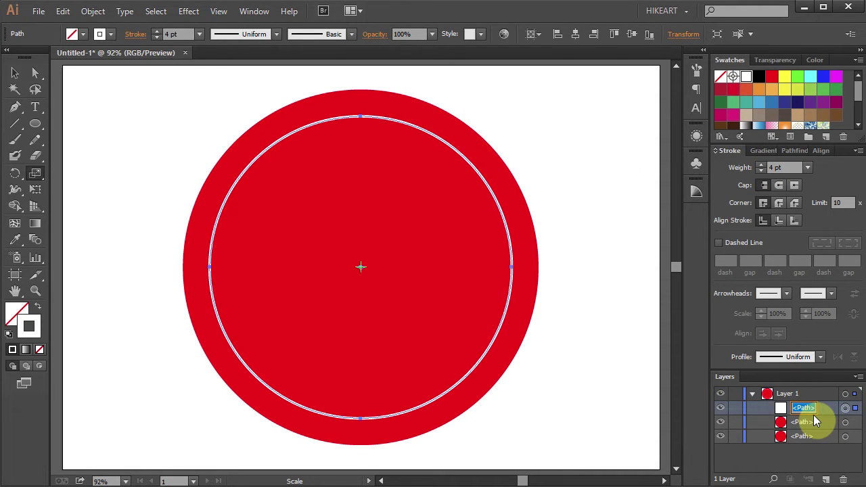
pyautogui.write('white str')
pyautogui.write('oke')
pyautogui.press('Return')
pyautogui.click(734, 408)
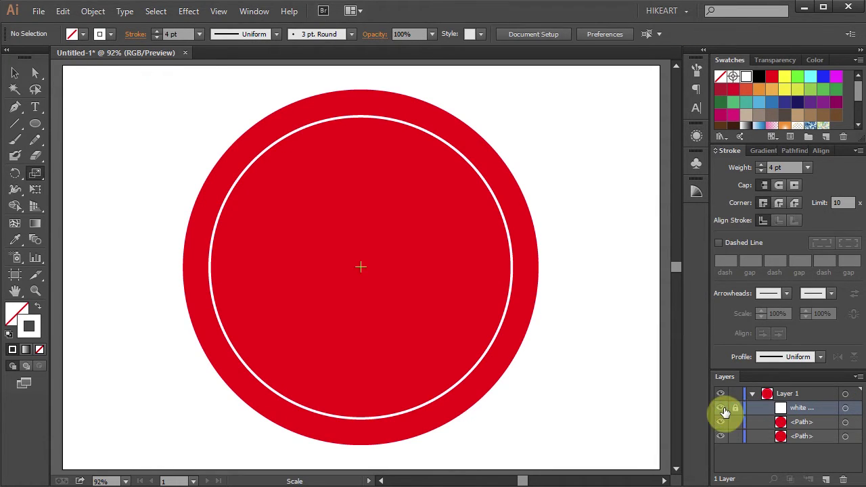
pyautogui.click(721, 408)
pyautogui.press('v')
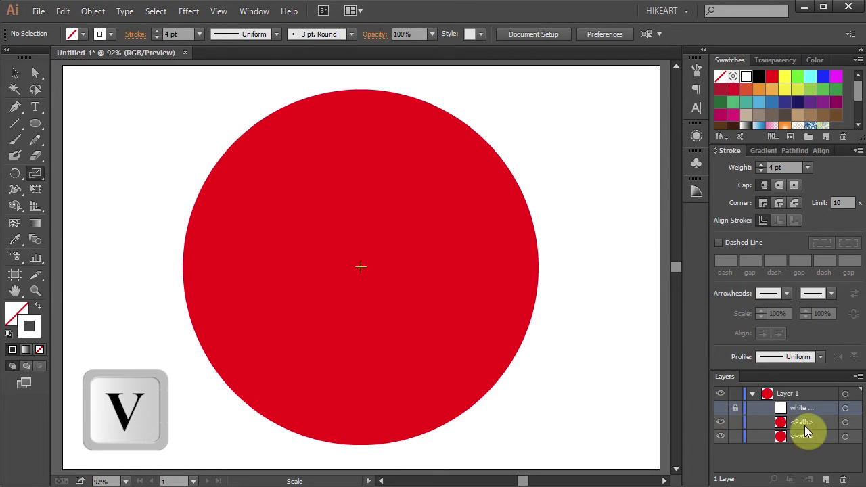
# Step: Select both red circles and apply Pathfinder Minus Front to leave a red ring
pyautogui.moveTo(155, 103); pyautogui.dragTo(553, 389)
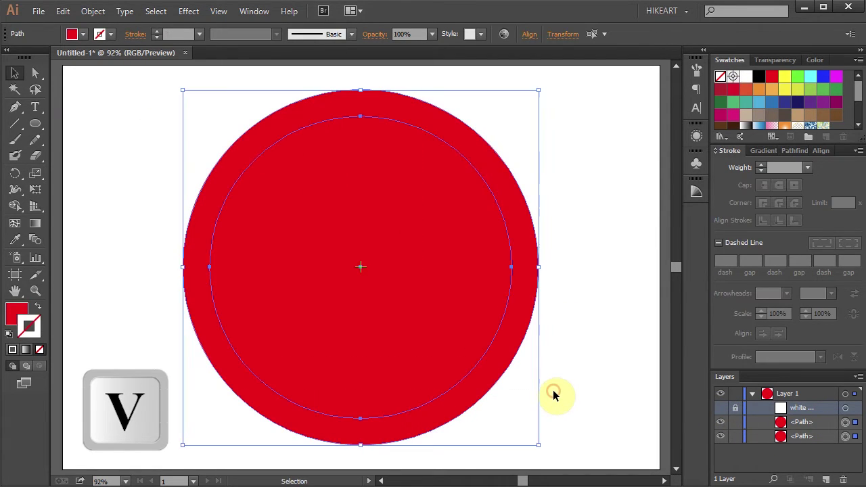
pyautogui.click(792, 151)
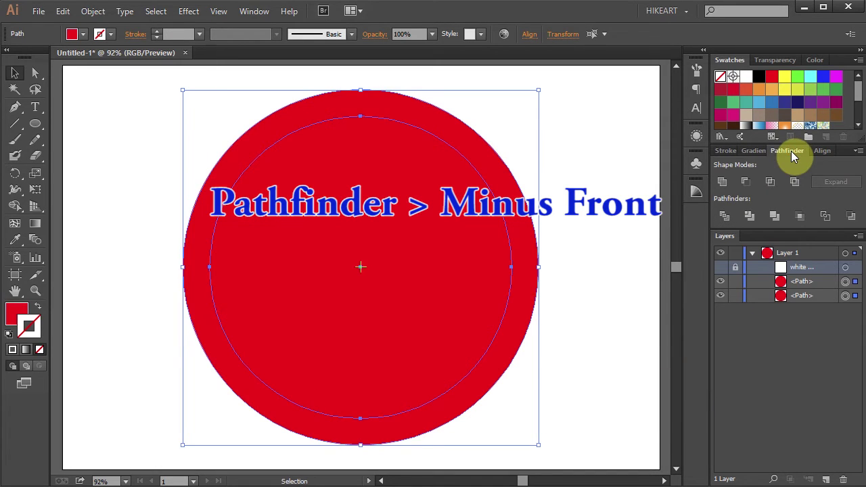
pyautogui.click(745, 182)
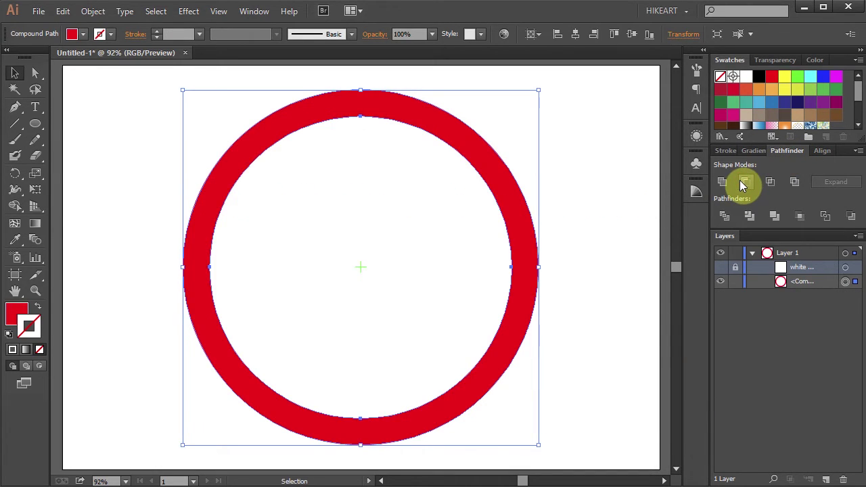
pyautogui.click(603, 194)
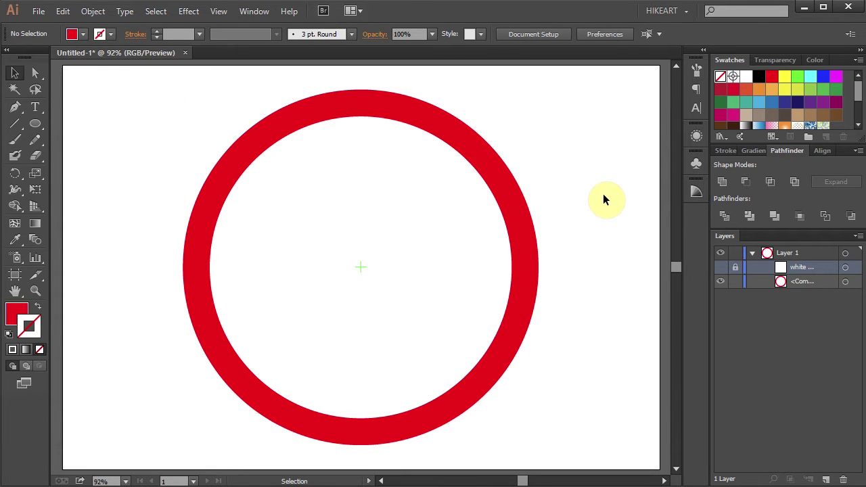
# Step: Draw a black-filled hexagon about 340 px wide out from the ring's centre
pyautogui.click(9, 313)
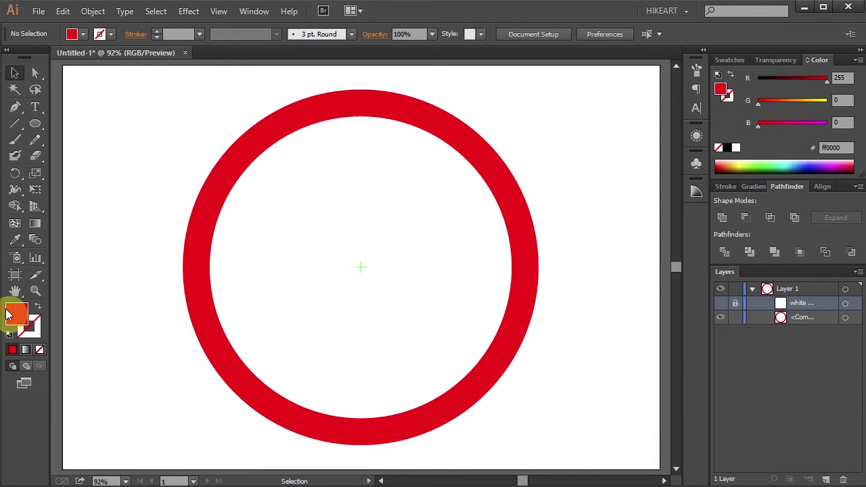
pyautogui.click(727, 148)
pyautogui.click(35, 126)
pyautogui.moveTo(36, 125); pyautogui.dragTo(135, 172)
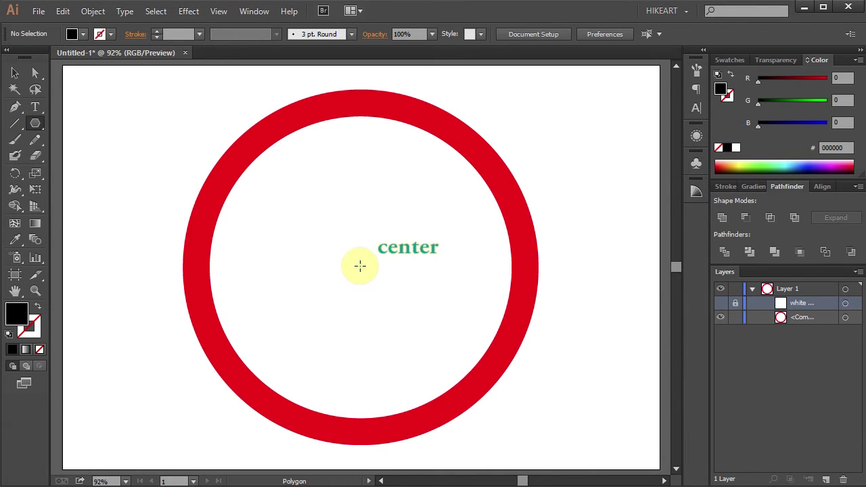
pyautogui.moveTo(361, 267); pyautogui.dragTo(394, 364)
pyautogui.press('shift')
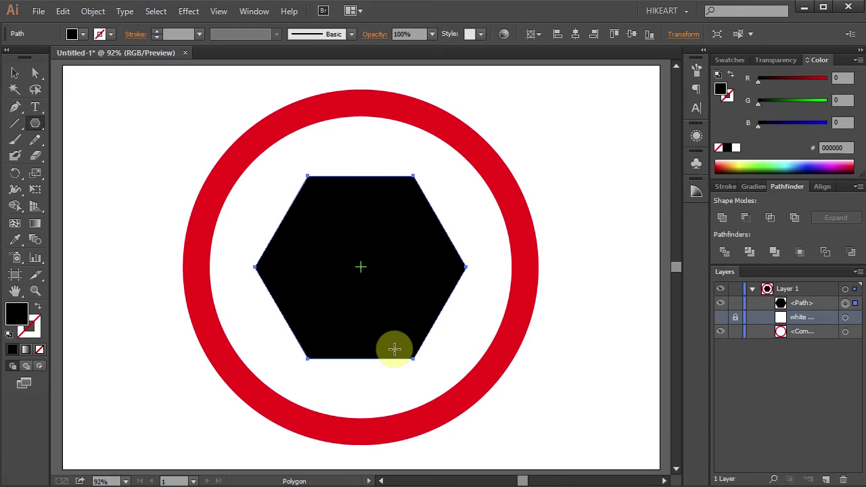
# Step: Rotate the hexagon 90° so a corner points straight up, then pick a blue fill
pyautogui.press('v')
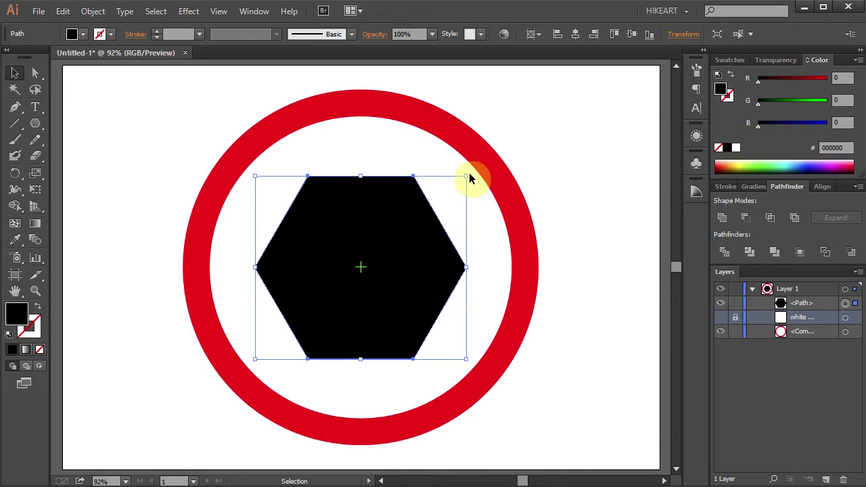
pyautogui.moveTo(469, 170); pyautogui.dragTo(434, 338)
pyautogui.click(582, 257)
pyautogui.click(794, 167)
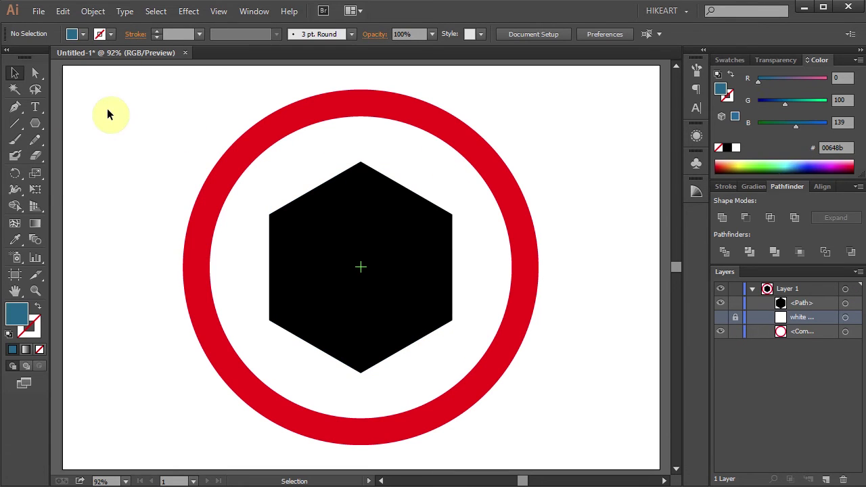
pyautogui.moveTo(35, 121); pyautogui.dragTo(92, 123)
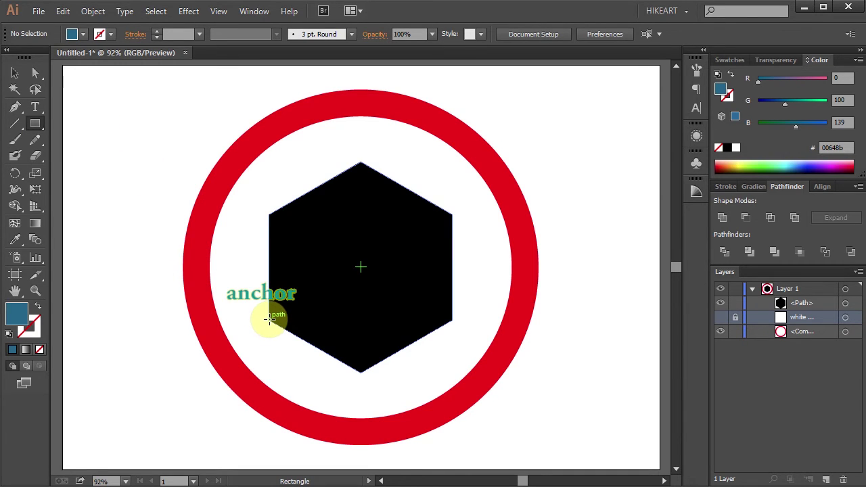
# Step: Draw a thin blue bar, about 11 × 312 px, along the hexagon's left edge and nudge it left
pyautogui.moveTo(270, 321); pyautogui.dragTo(277, 126)
pyautogui.press('Left')
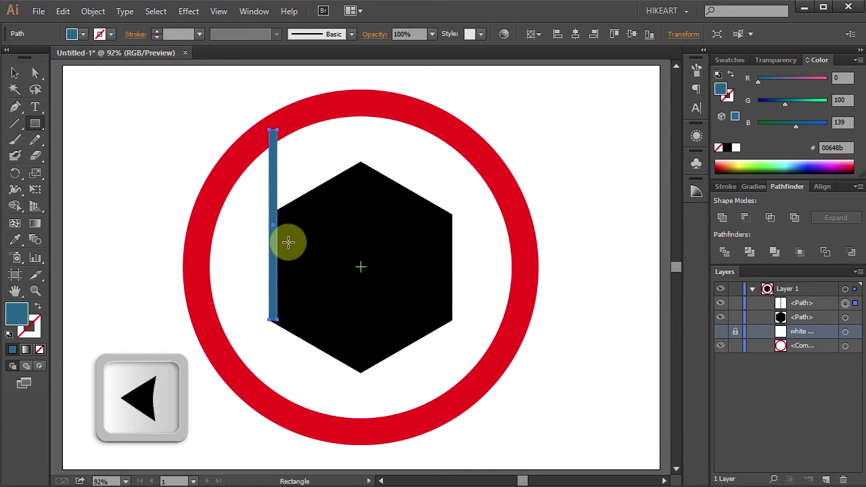
pyautogui.press('Left')
pyautogui.press('Left')
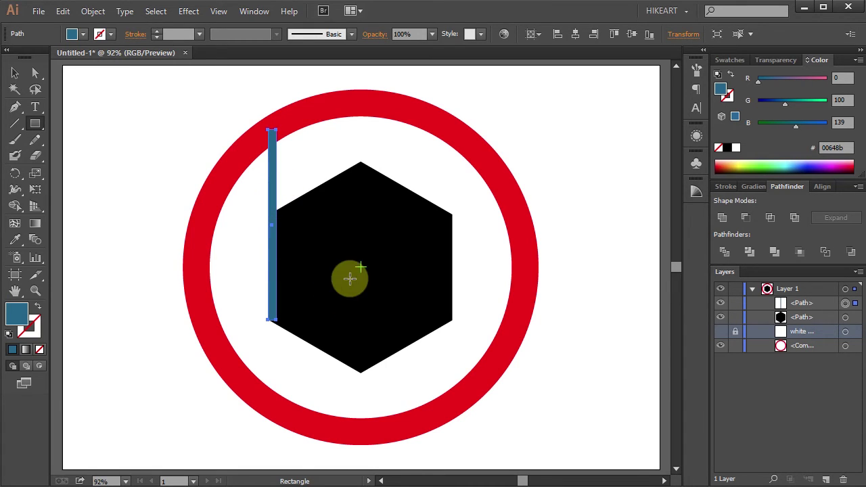
# Step: Rotate a copy of the blue bar 60° around the hexagon's centre point
pyautogui.press('r')
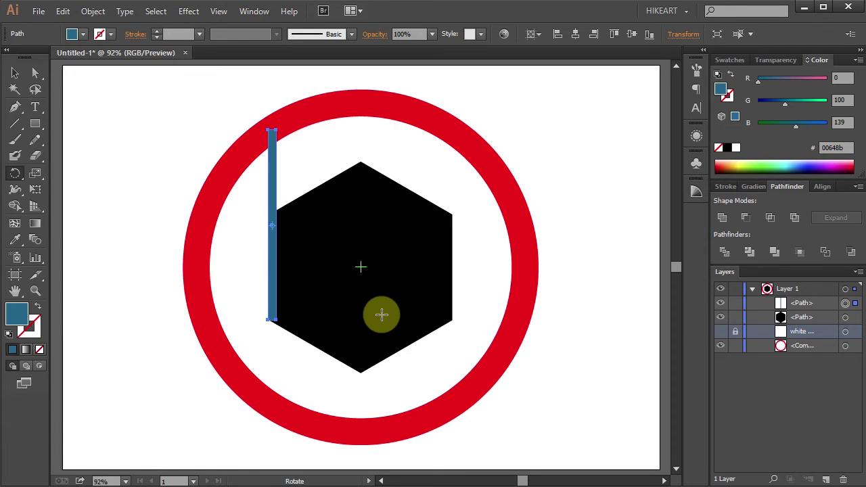
pyautogui.press('alt')
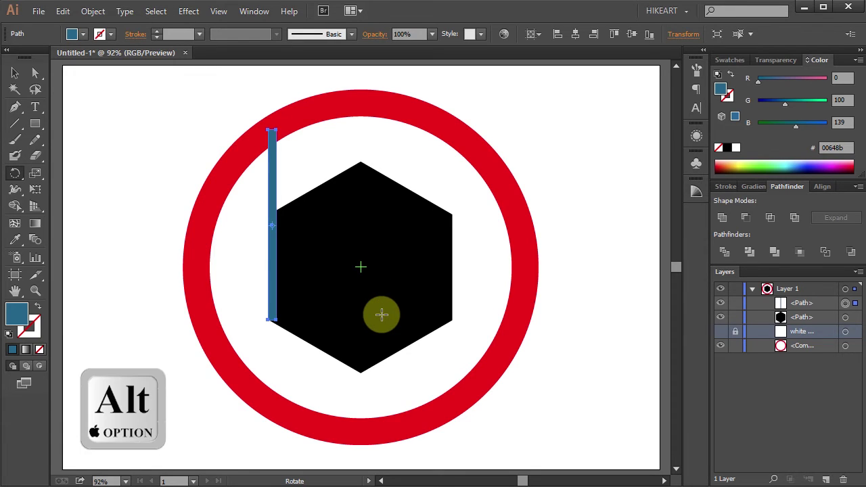
pyautogui.keyDown('alt'); pyautogui.click(361, 266); pyautogui.keyUp('alt')
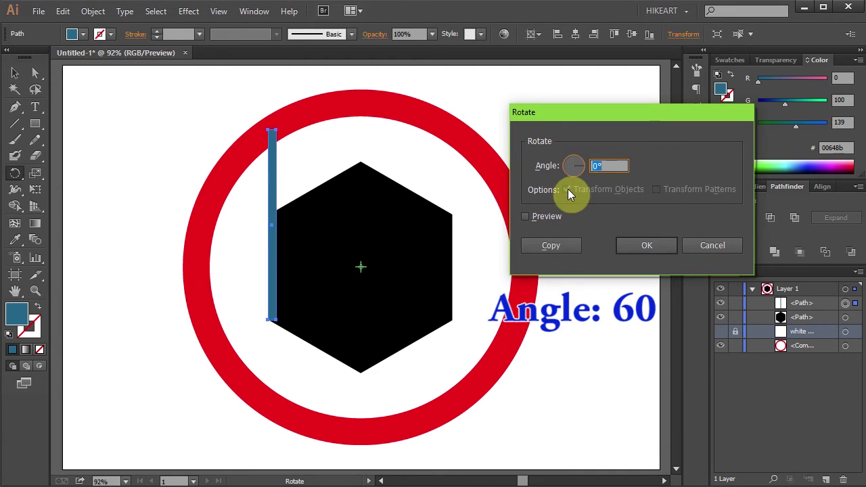
pyautogui.write('60')
pyautogui.click(558, 244)
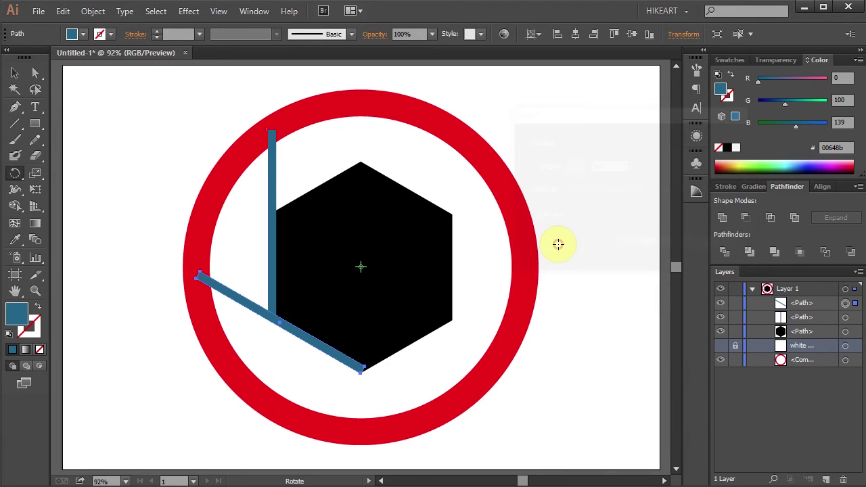
# Step: Repeat the 60° rotated copy with Ctrl+D to ring the hexagon, then select the left bar
pyautogui.hotkey('ctrl', 'd')
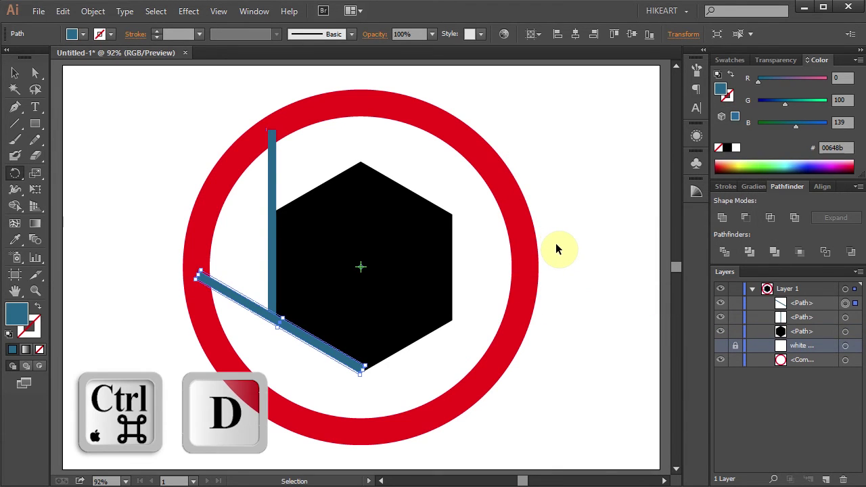
pyautogui.hotkey('ctrl', 'd')
pyautogui.hotkey('ctrl', 'd')
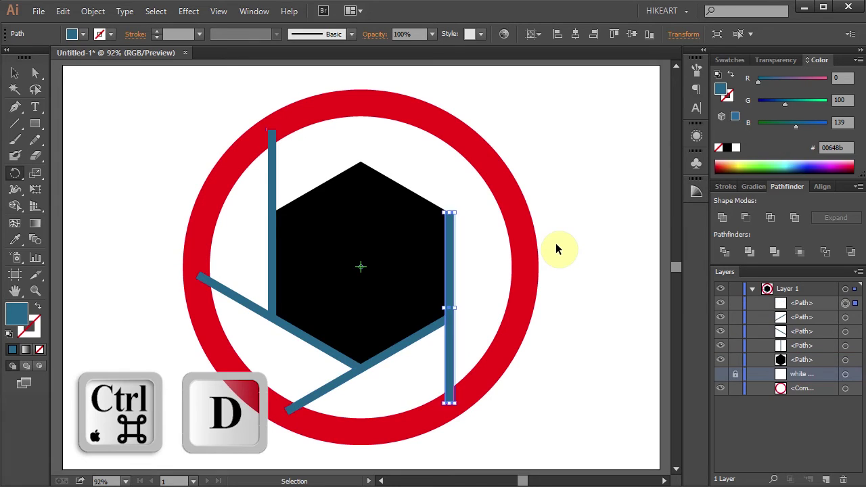
pyautogui.hotkey('ctrl', 'd')
pyautogui.hotkey('ctrl', 'd')
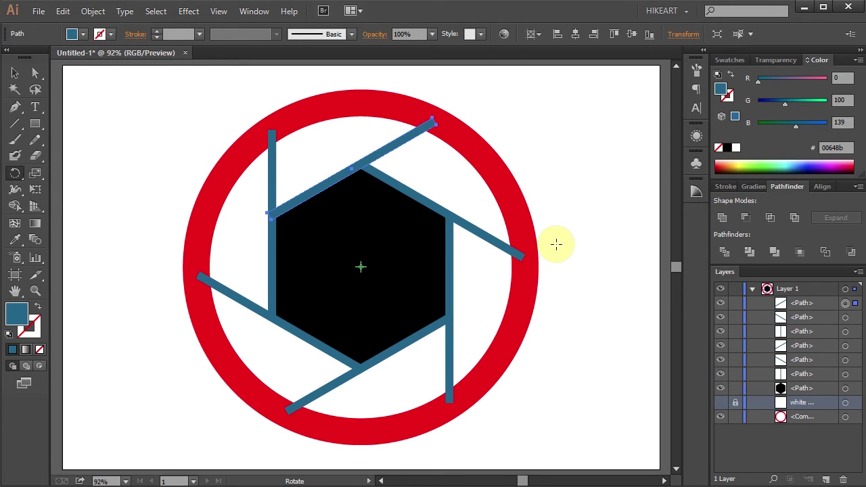
pyautogui.press('v')
pyautogui.click(272, 196)
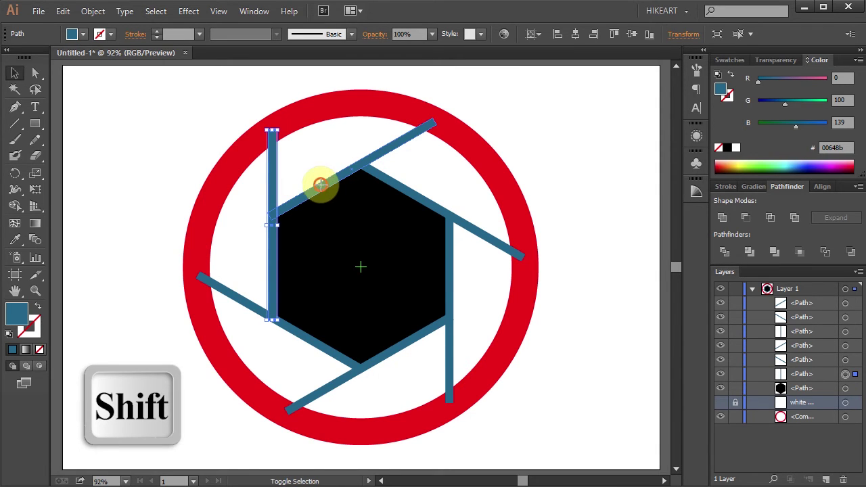
# Step: Select the five diagonal and vertical bars together with the black hexagon
pyautogui.keyDown('shift'); pyautogui.click(318, 184); pyautogui.keyUp('shift')
pyautogui.keyDown('shift'); pyautogui.click(411, 195); pyautogui.keyUp('shift')
pyautogui.keyDown('shift'); pyautogui.click(449, 368); pyautogui.keyUp('shift')
pyautogui.keyDown('shift'); pyautogui.click(347, 383); pyautogui.keyUp('shift')
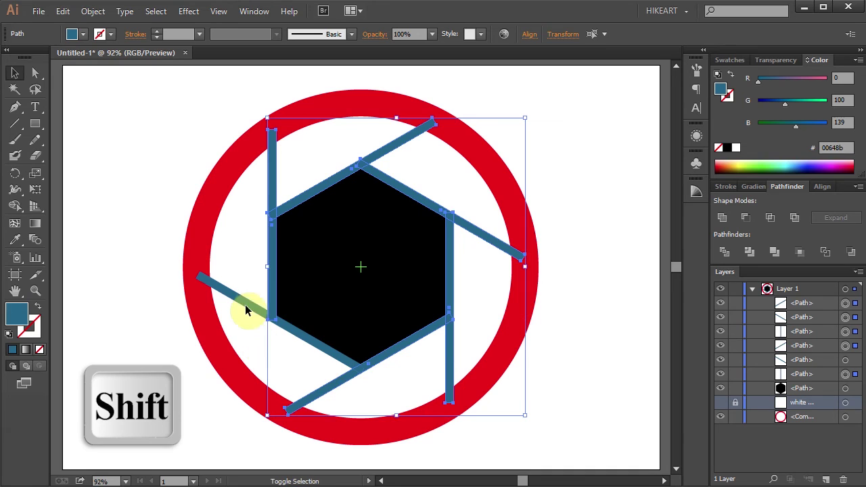
pyautogui.keyDown('shift'); pyautogui.click(247, 308); pyautogui.keyUp('shift')
pyautogui.keyDown('shift'); pyautogui.click(316, 275); pyautogui.keyUp('shift')
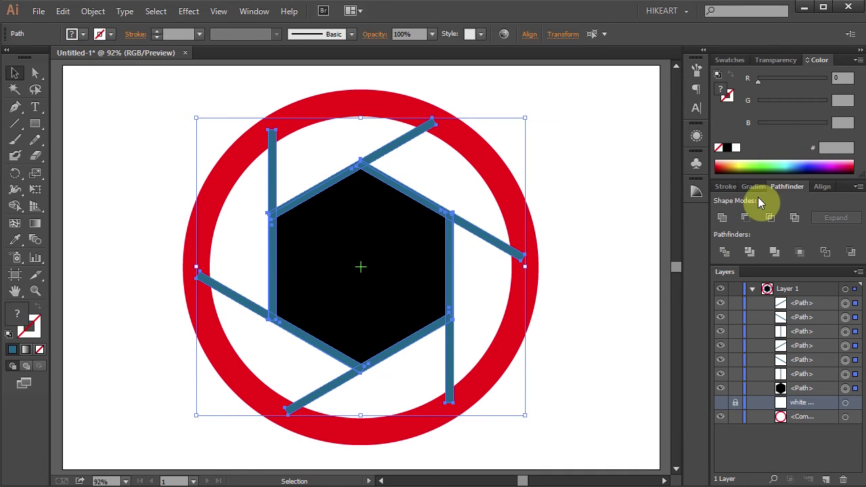
# Step: Unite the bars and hexagon into one black-filled path, then add the red ring to the selection
pyautogui.click(722, 217)
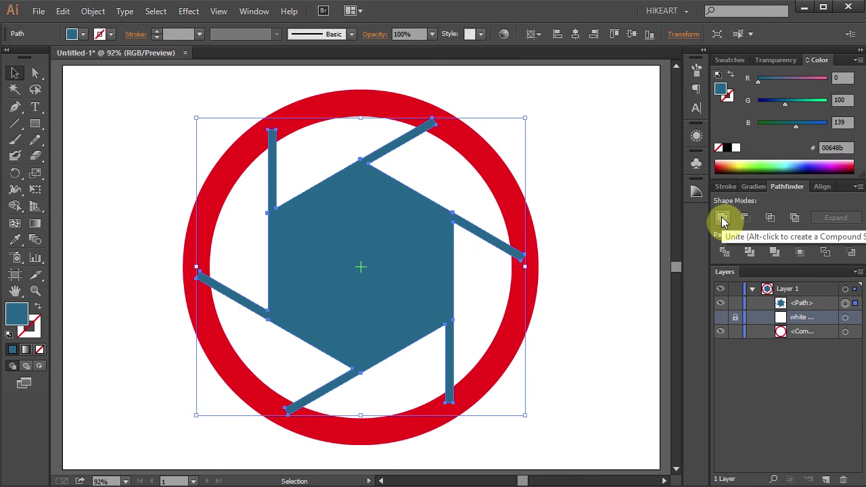
pyautogui.click(727, 149)
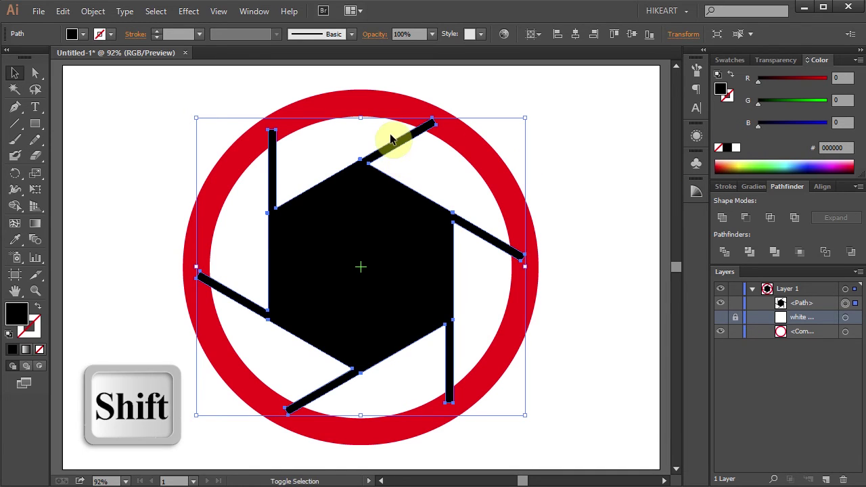
pyautogui.keyDown('shift'); pyautogui.click(373, 102); pyautogui.keyUp('shift')
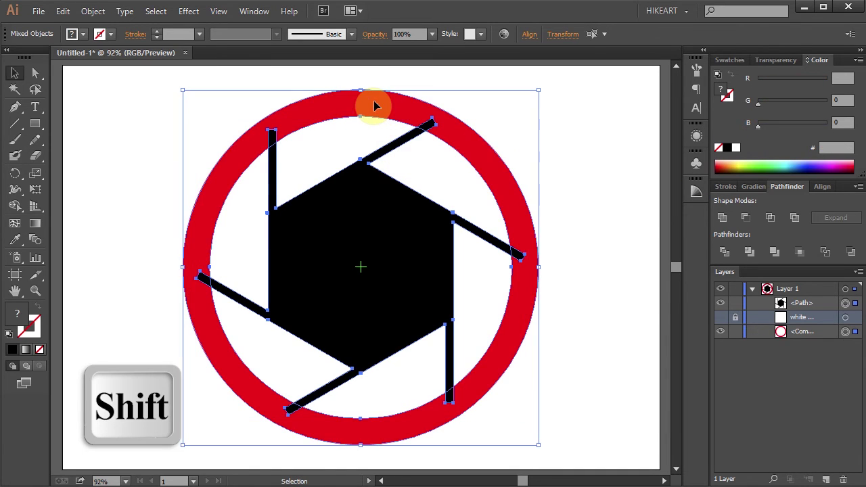
# Step: Switch to the Shape Builder tool with red as the fill colour
pyautogui.click(16, 206)
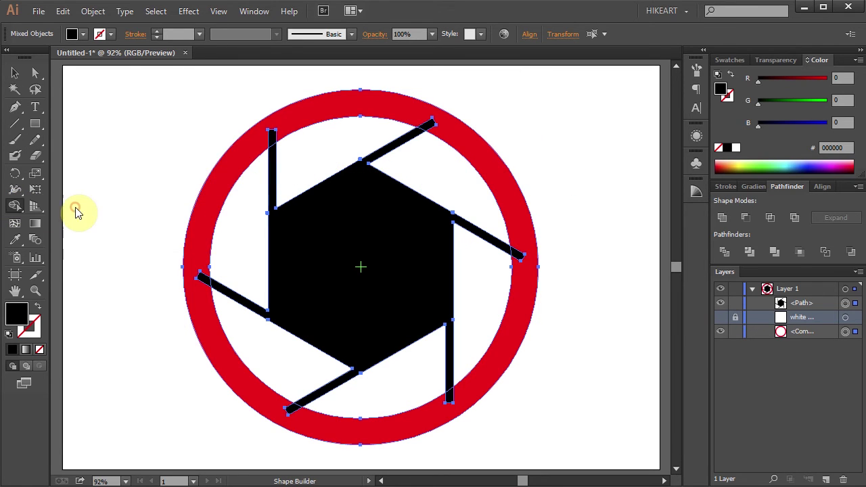
pyautogui.click(729, 60)
pyautogui.click(772, 76)
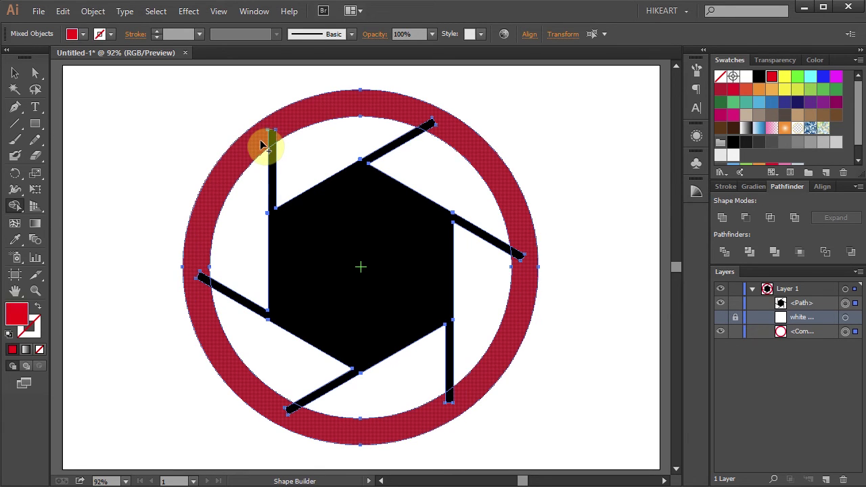
# Step: Merge all six bar tips into the red ring, then set the fill to white
pyautogui.click(288, 135)
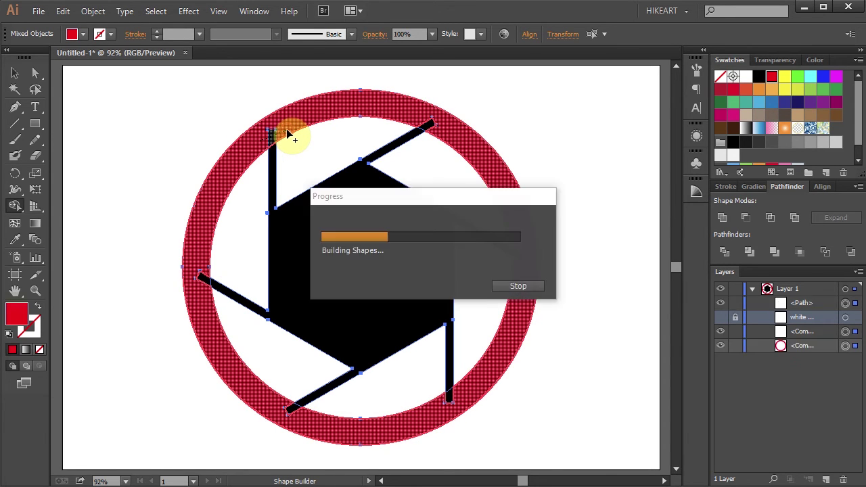
pyautogui.click(428, 125)
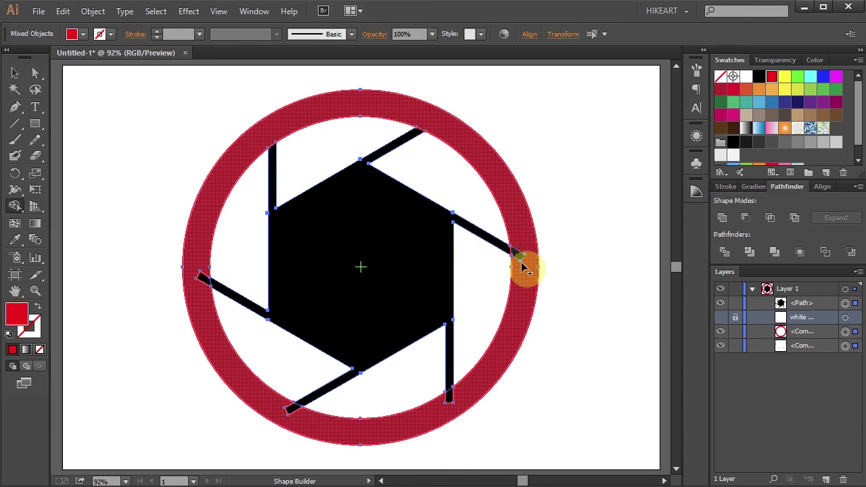
pyautogui.click(519, 257)
pyautogui.click(448, 396)
pyautogui.click(291, 409)
pyautogui.click(202, 278)
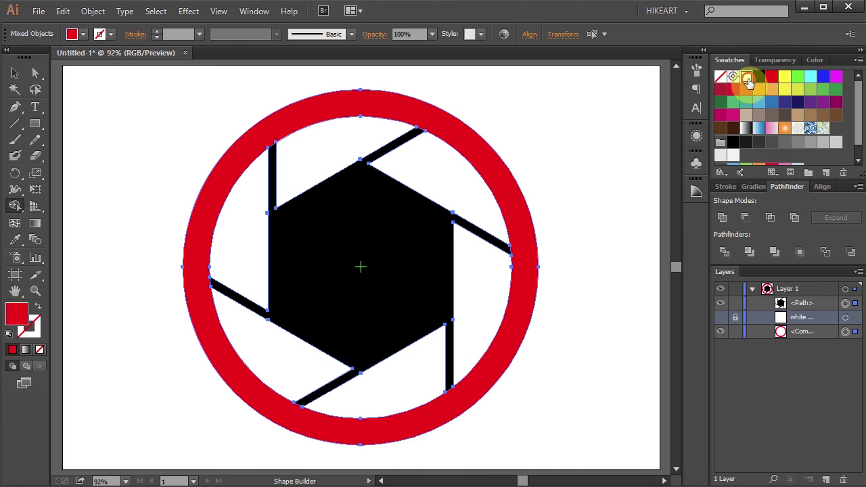
pyautogui.click(747, 78)
# Step: Paint the hexagon and bars white and the six gaps between them black, then deselect
pyautogui.click(380, 261)
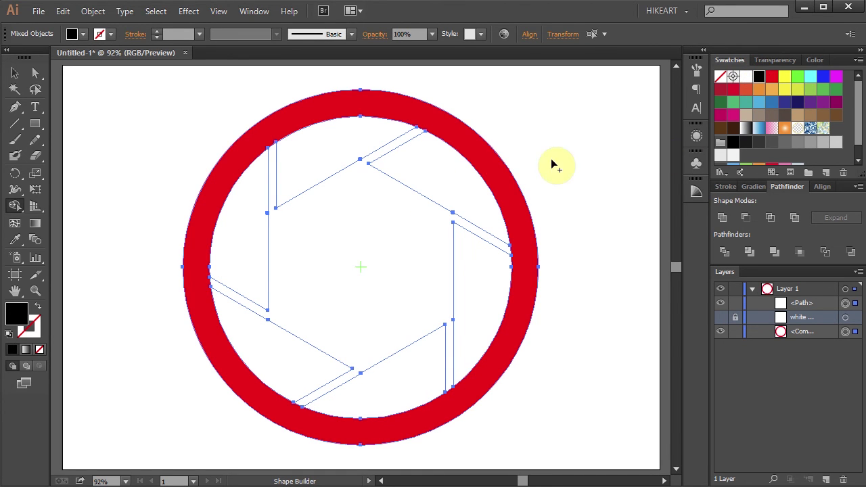
pyautogui.click(453, 171)
pyautogui.click(476, 288)
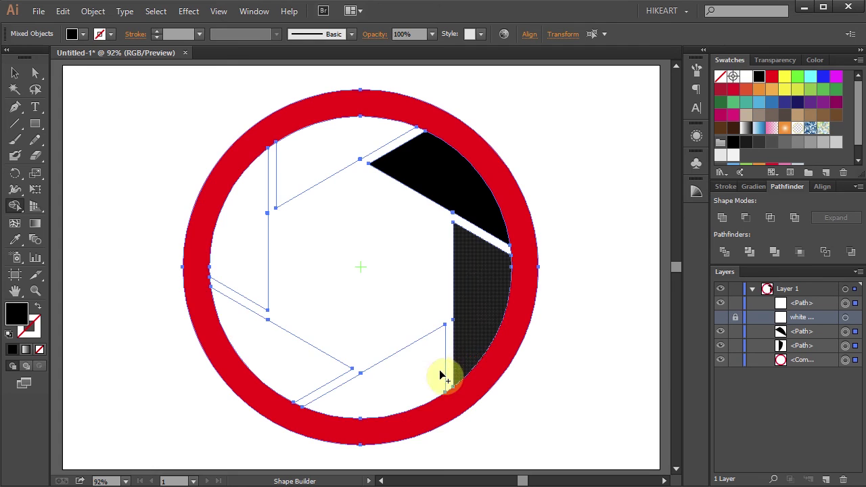
pyautogui.click(440, 373)
pyautogui.click(303, 363)
pyautogui.click(250, 270)
pyautogui.click(302, 174)
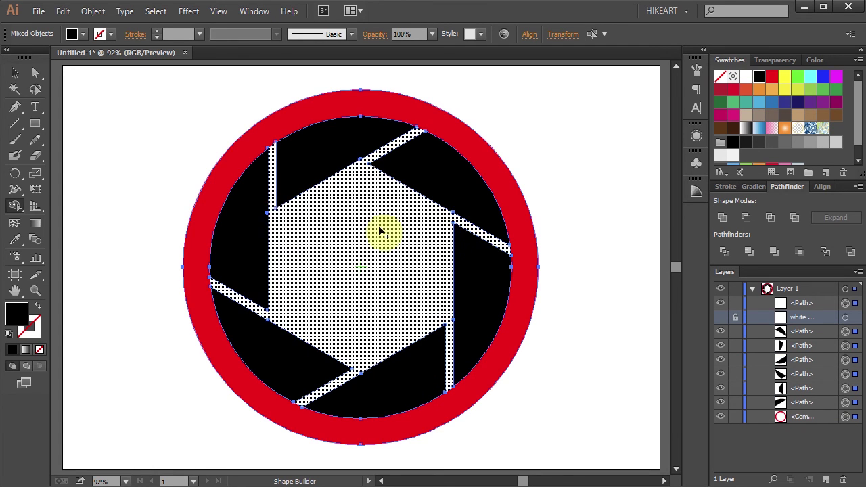
pyautogui.press('v')
pyautogui.click(591, 278)
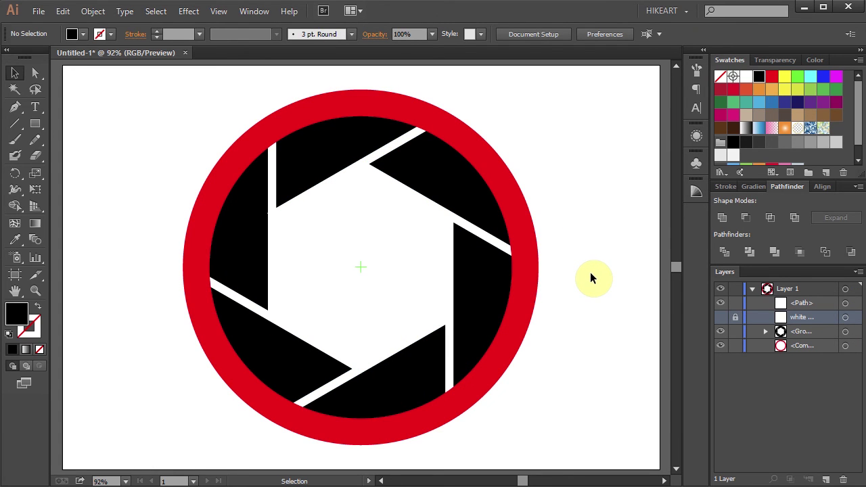
# Step: Unhide the white circle layer and verify transparency by toggling the grid and white centre
pyautogui.click(721, 318)
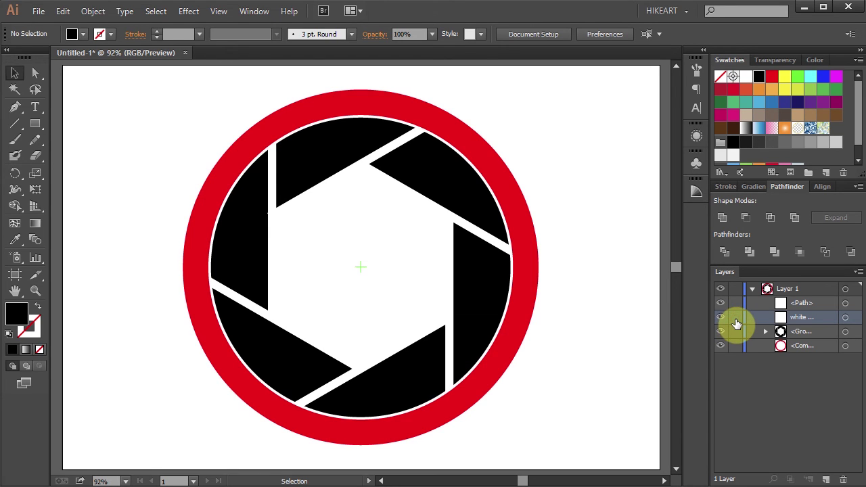
pyautogui.hotkey('ctrl', 'shift', 'd')
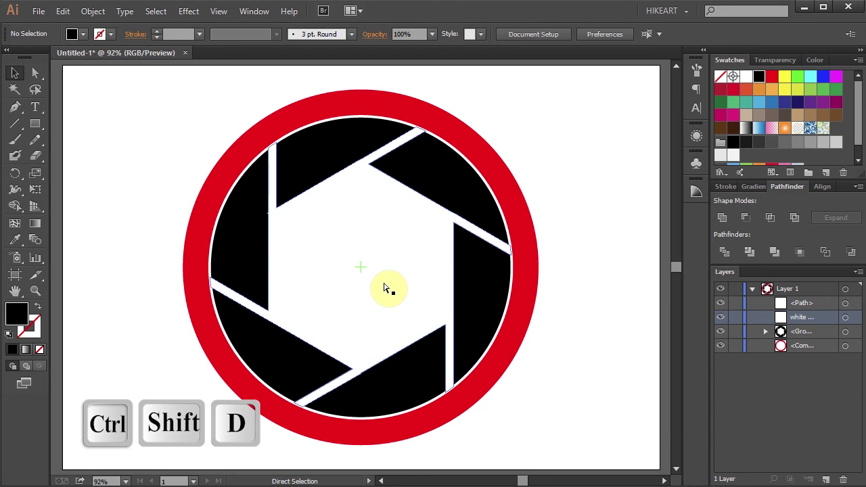
pyautogui.click(721, 303)
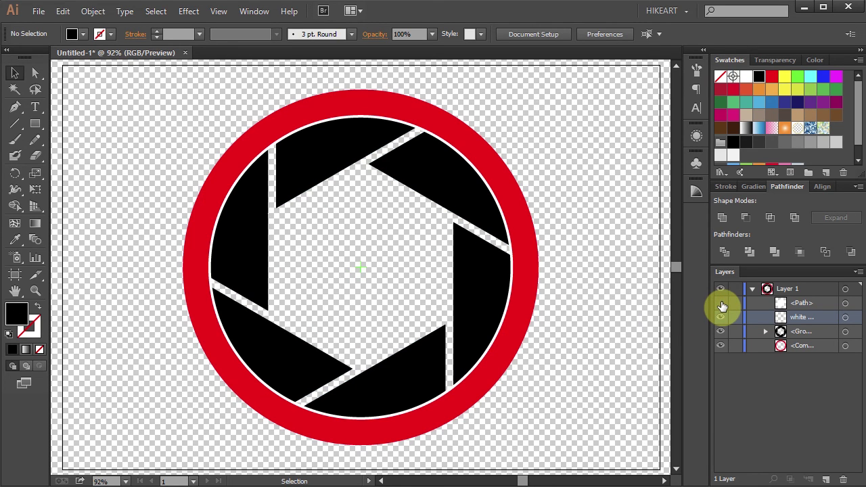
pyautogui.click(721, 304)
pyautogui.hotkey('ctrl', 'shift', 'd')
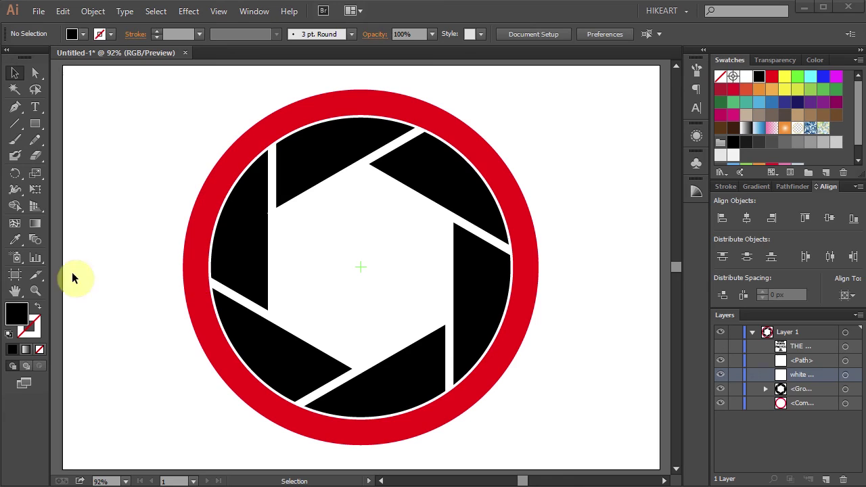
# Step: Exit artboard editing and unhide the 'TOP TEN PHOTOS OF 2016' text layer
pyautogui.click(14, 274)
pyautogui.click(36, 73)
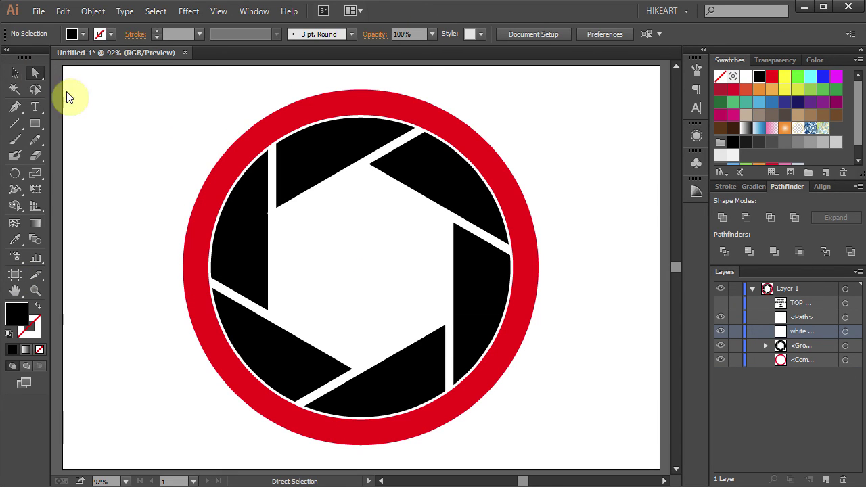
pyautogui.click(721, 304)
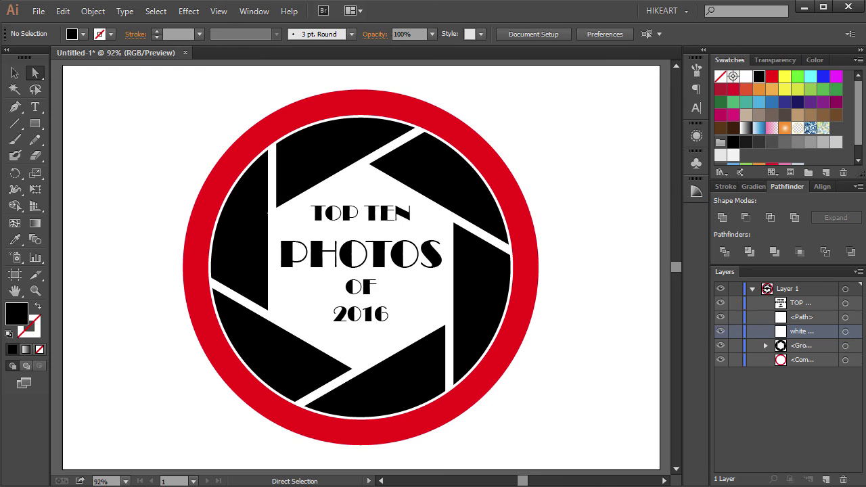